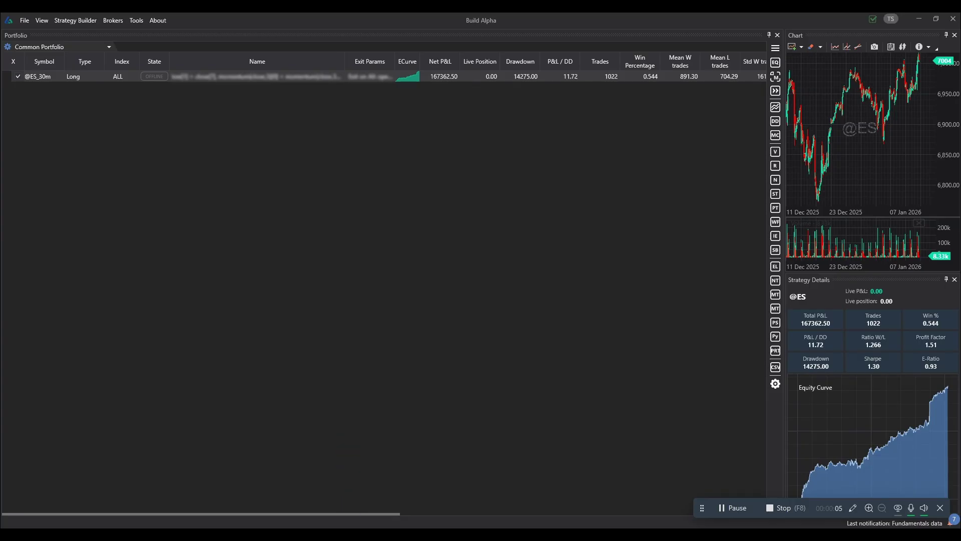
- In the strategy builder, pick 1000 random entry and 1000 random exit signals, then start continuous simulation
left_click(384, 494)
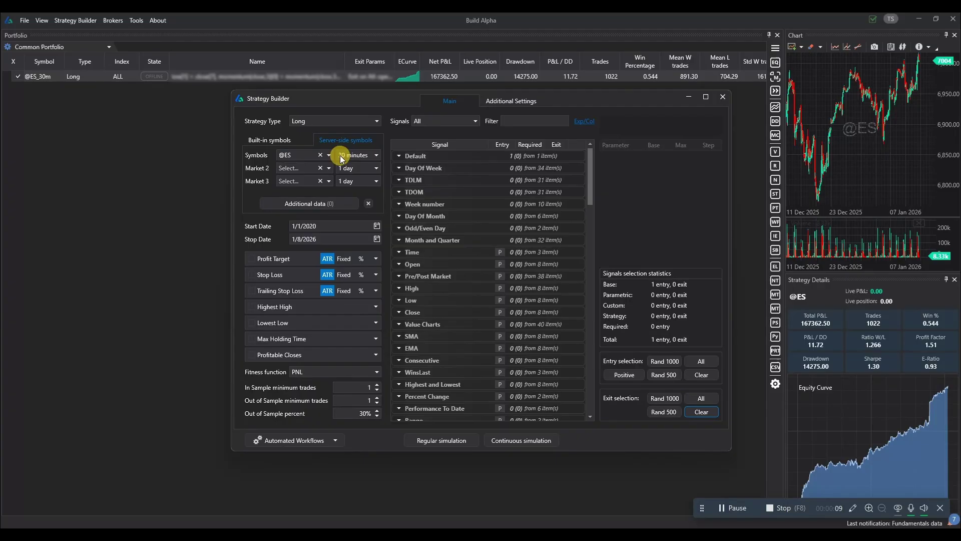
left_click(661, 362)
left_click(662, 399)
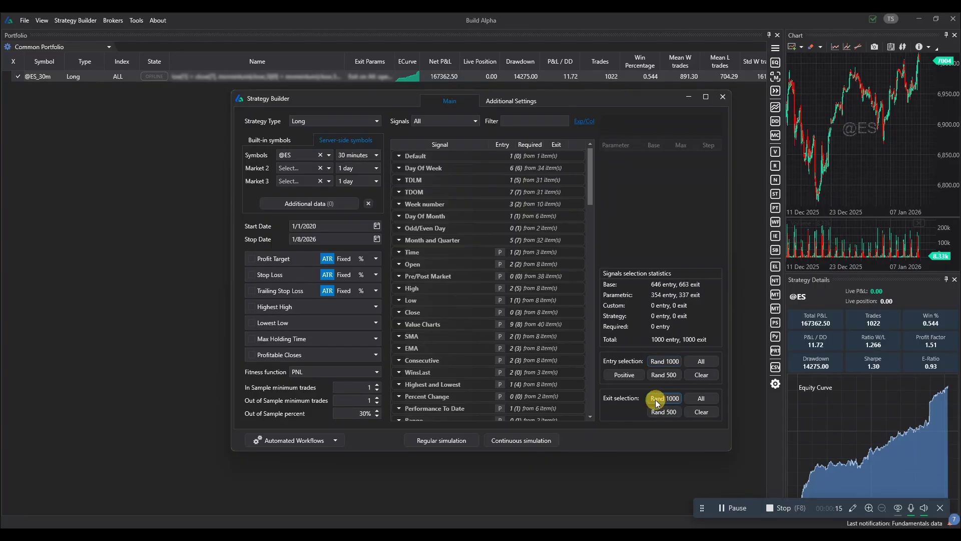
left_click(530, 441)
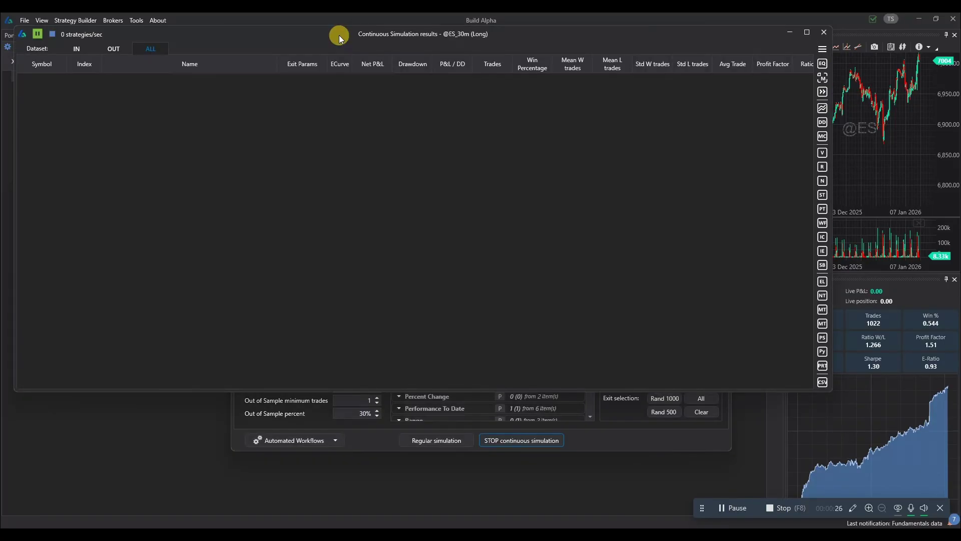
- Move the results window aside, pause generation, and rank strategies by P&L / DD, highest first
left_click_drag(338, 35, 350, 91)
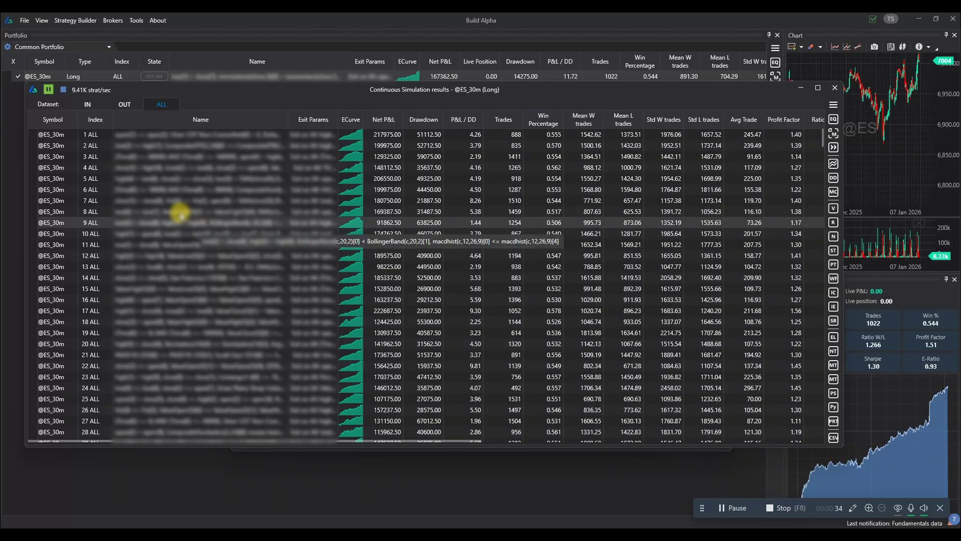
left_click(48, 89)
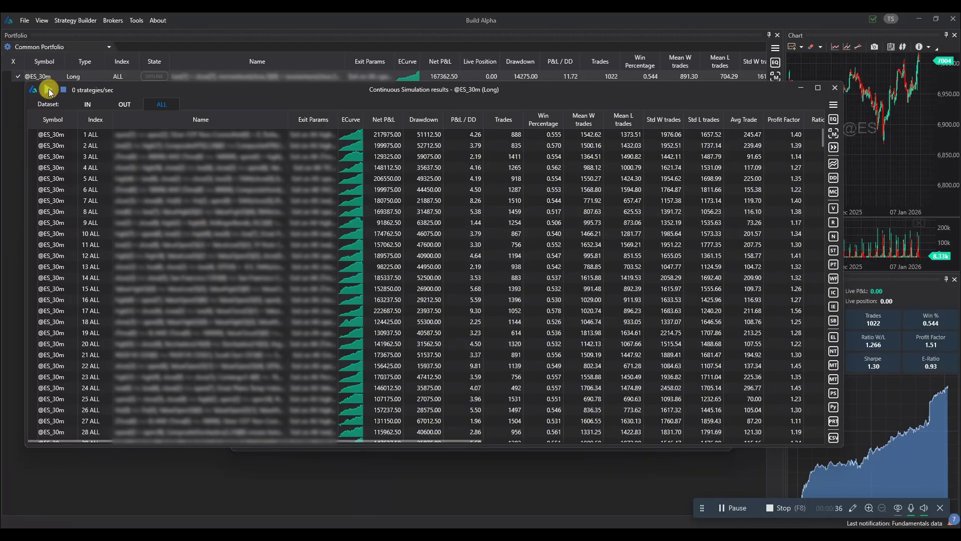
mouse_move(459, 119)
left_click(455, 125)
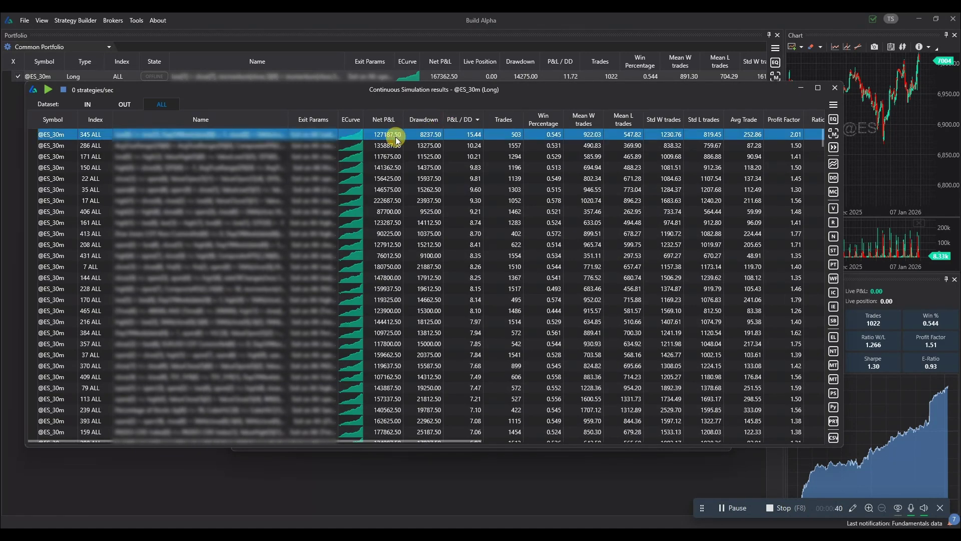
- View the top strategy's trade chart, close it, expand the sidebar, and minimize the results
right_click(374, 139)
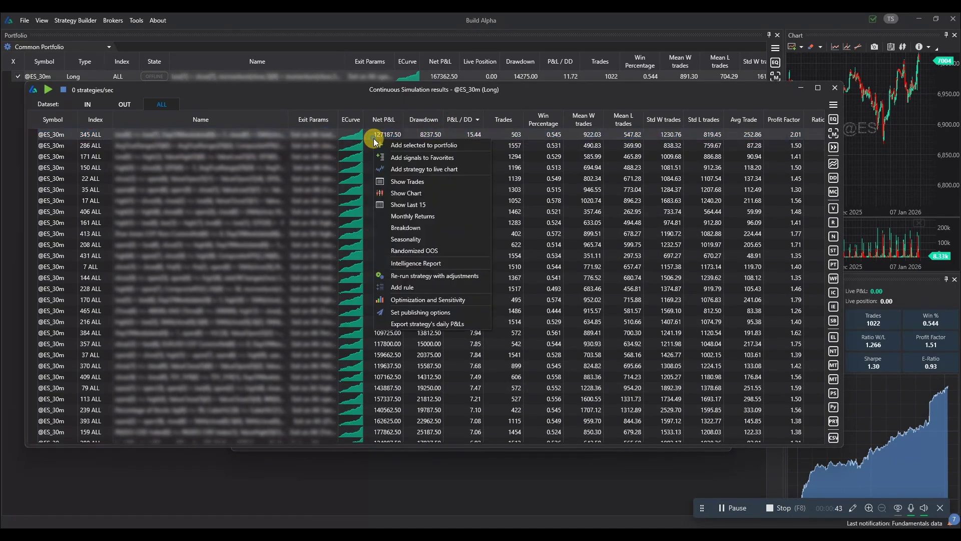
left_click(400, 194)
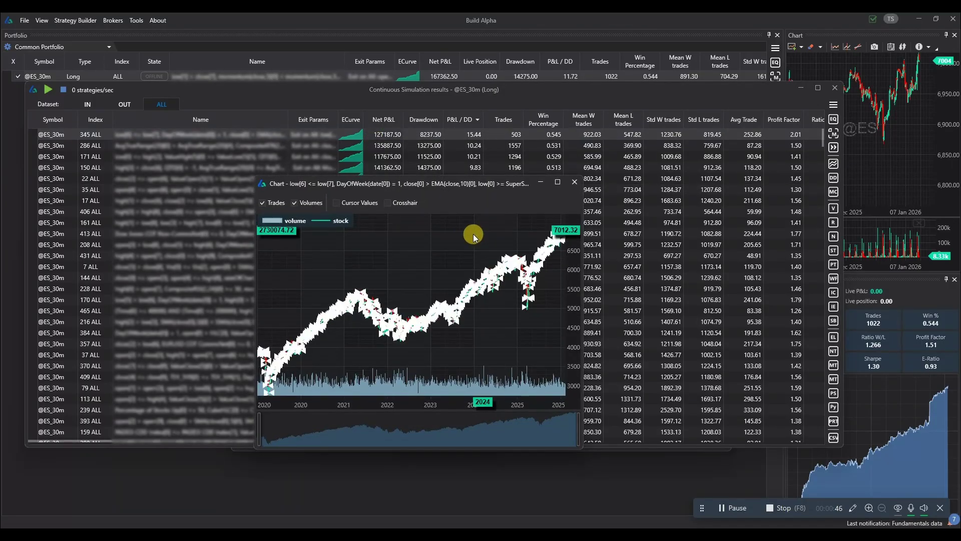
scroll(513, 301, "up", 3)
scroll(423, 221, "up", 3)
scroll(458, 336, "up", 3)
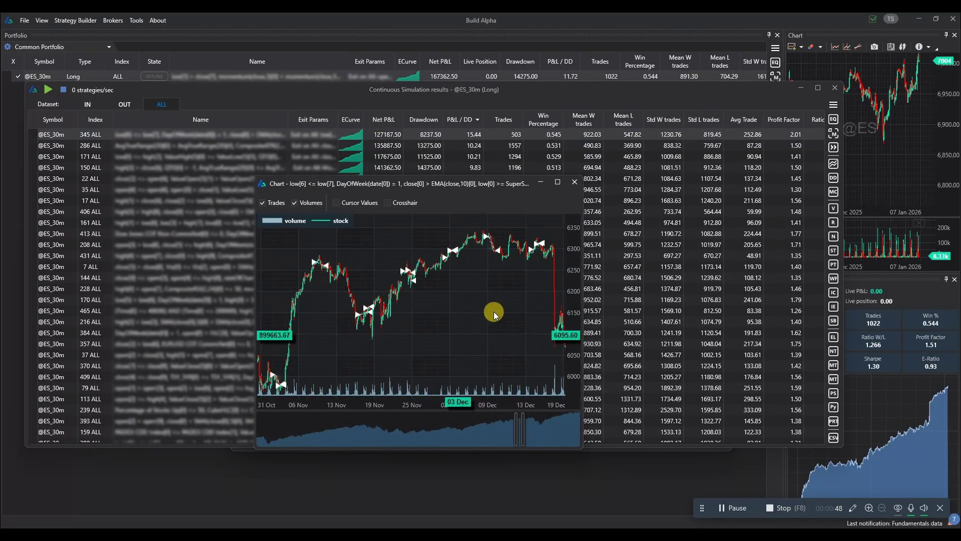
left_click(575, 183)
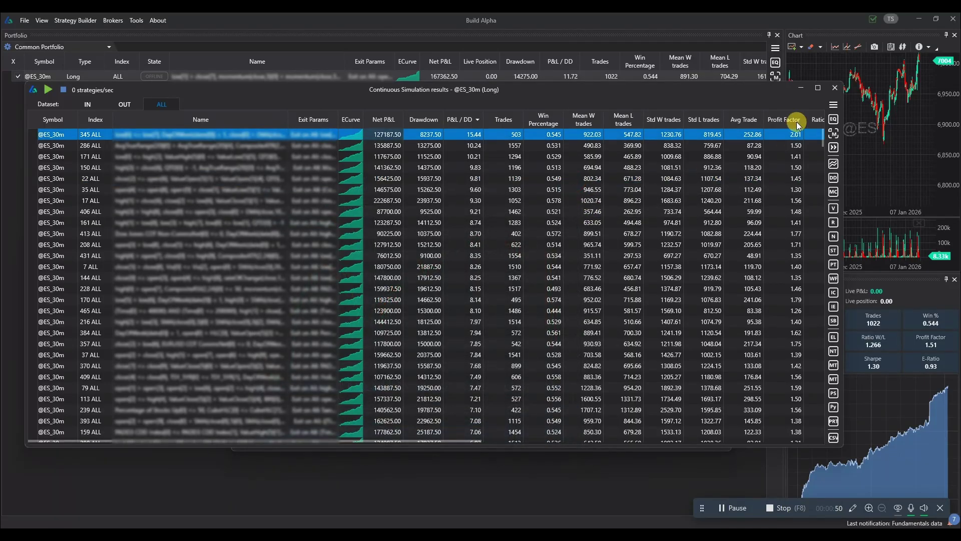
left_click(834, 106)
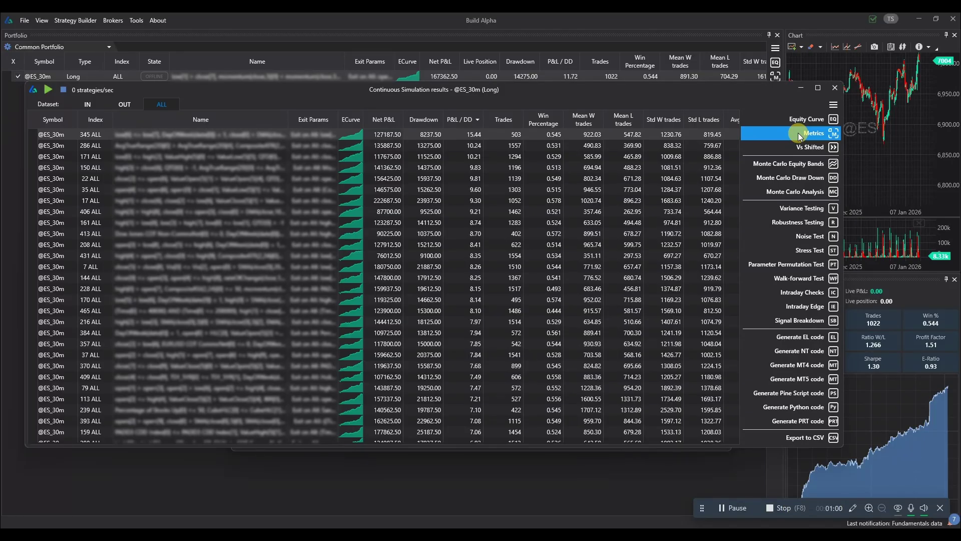
left_click(797, 89)
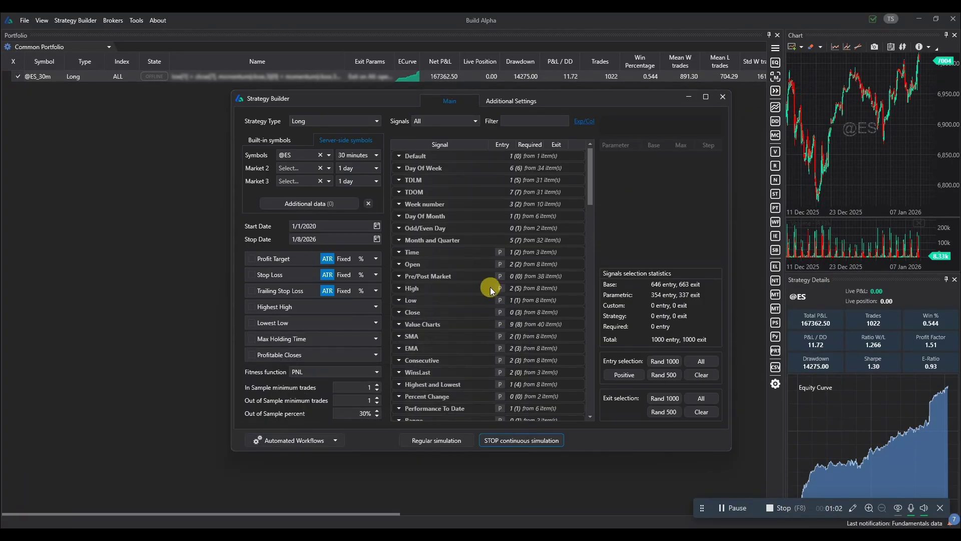
- Check the Default filter's simple and advanced conditions, then restore the Continuous Simulation results
left_click(271, 440)
left_click(271, 368)
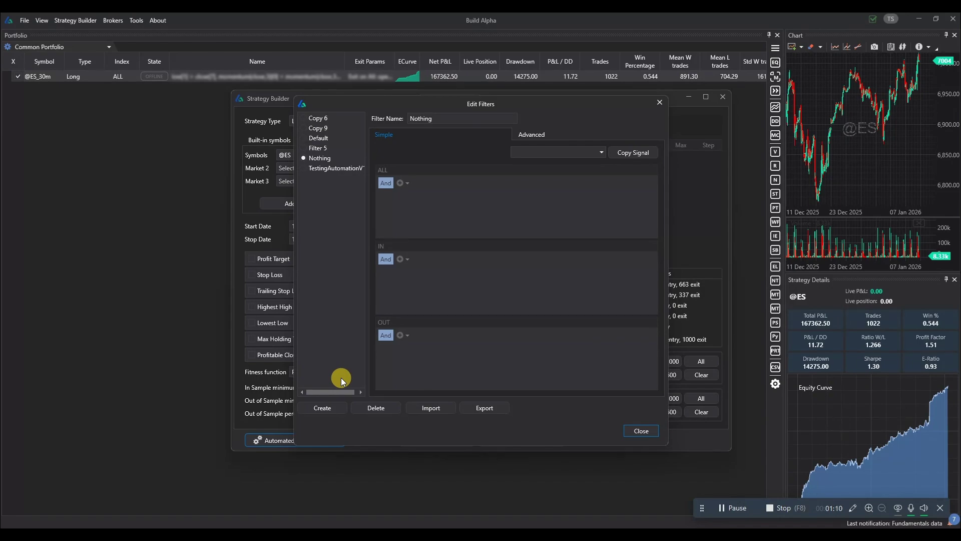
left_click(318, 139)
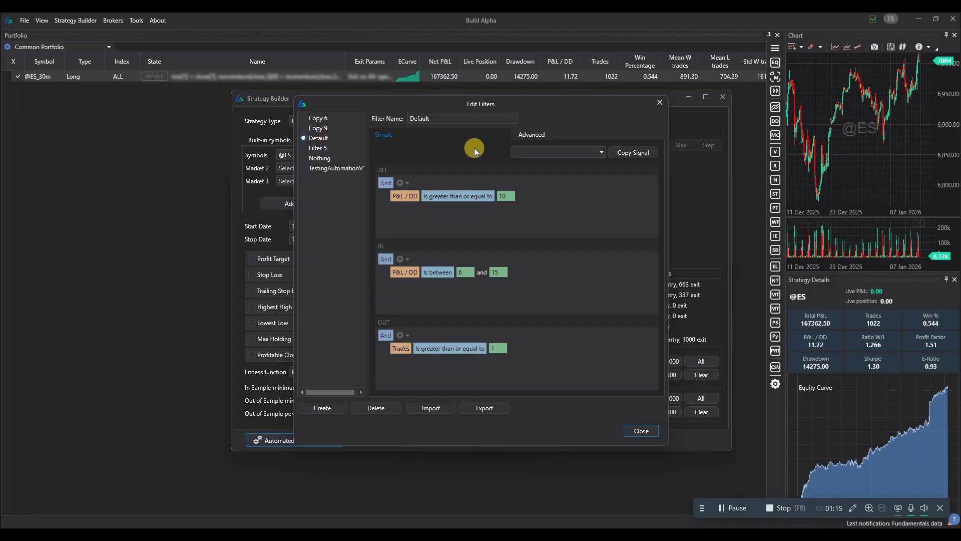
left_click(536, 137)
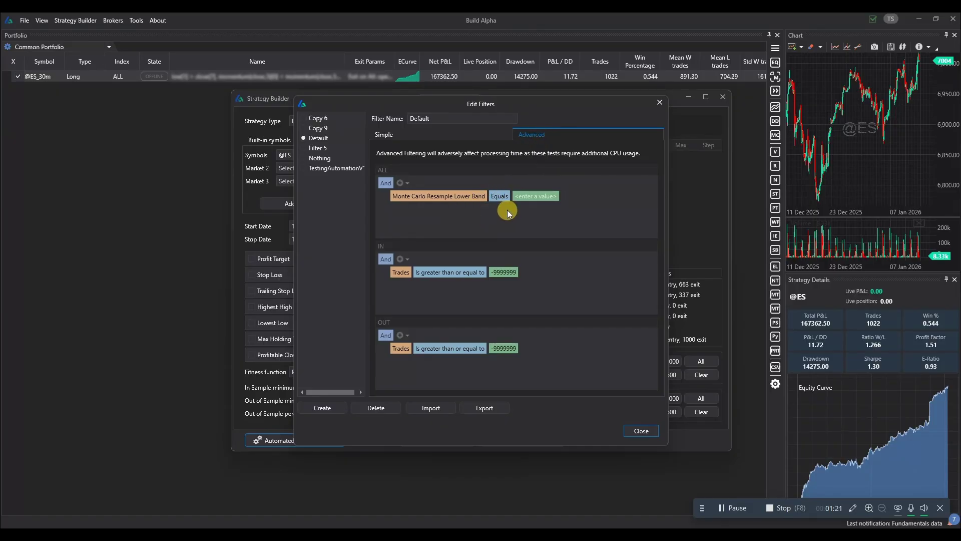
left_click(660, 102)
left_click(408, 488)
- Add the first-ranked P&L / DD strategy to the portfolio
right_click(297, 135)
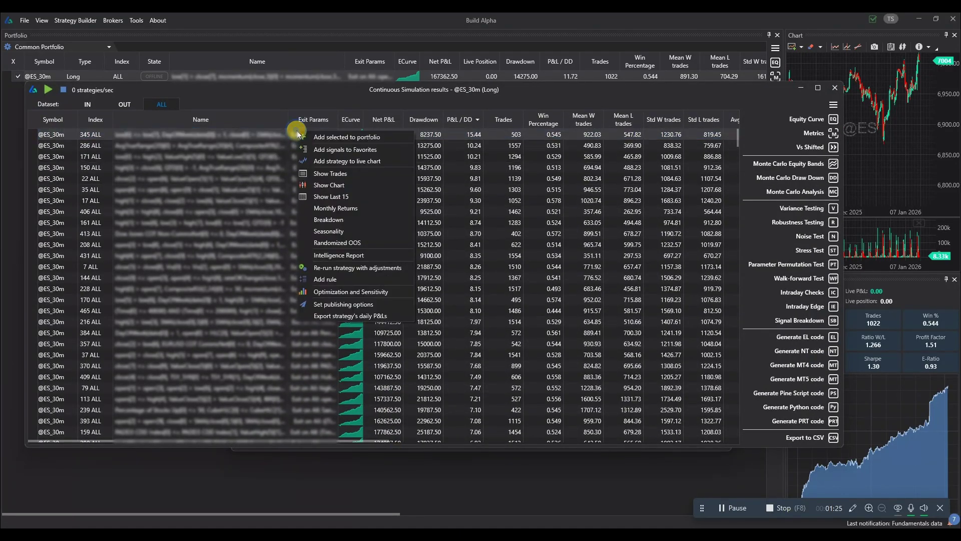
left_click(333, 137)
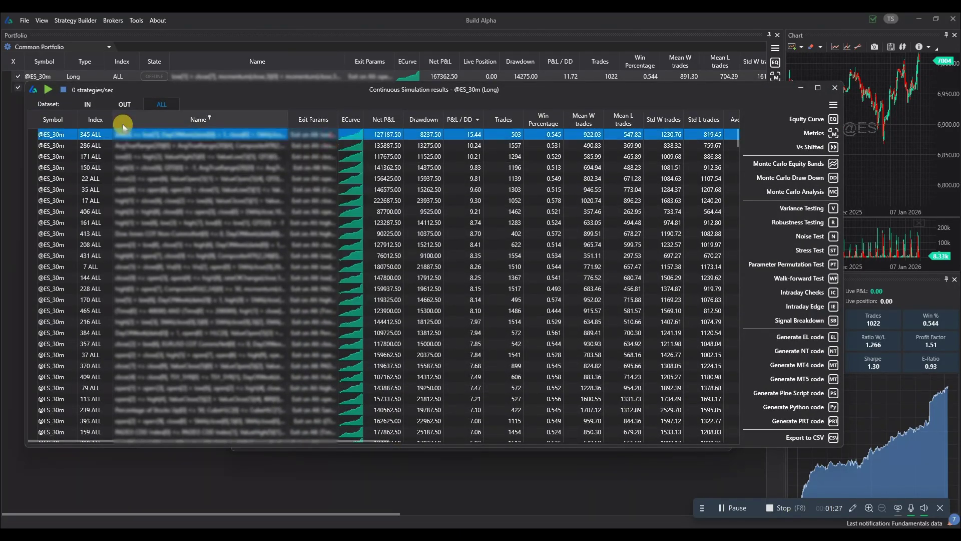